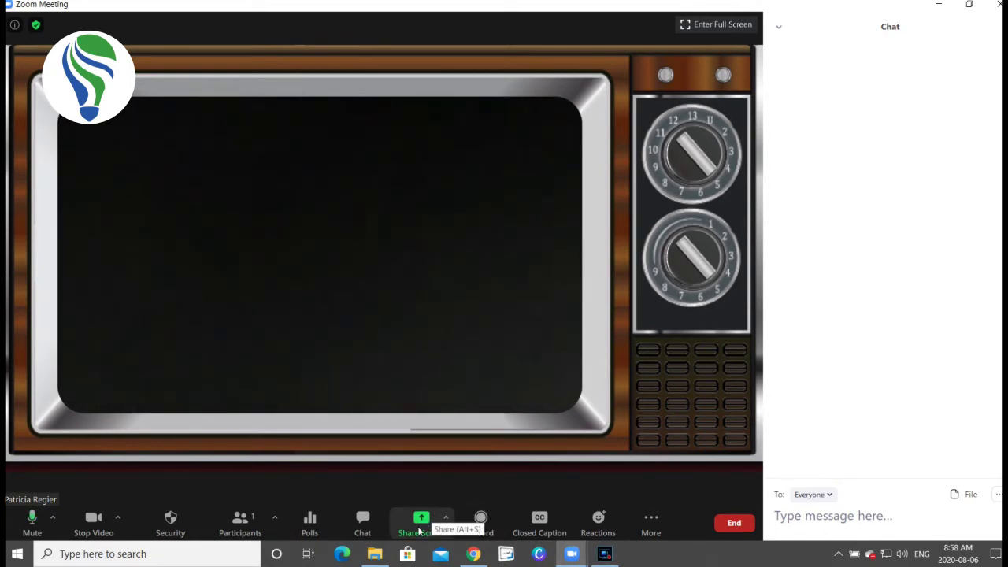
Share a Whiteboard in the meeting and extend its window to the upper-left corner of the desktop
left_click(447, 518)
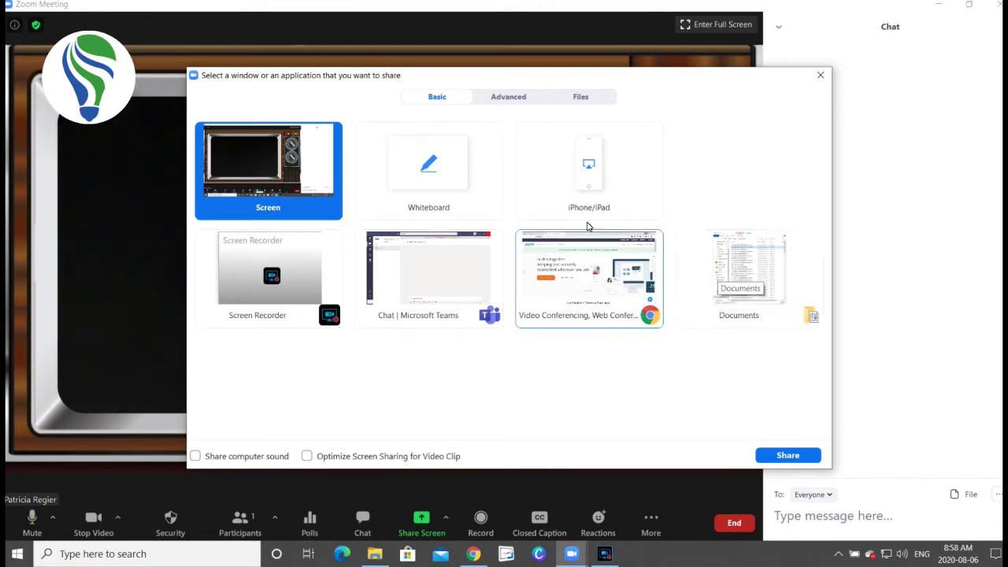
left_click(437, 178)
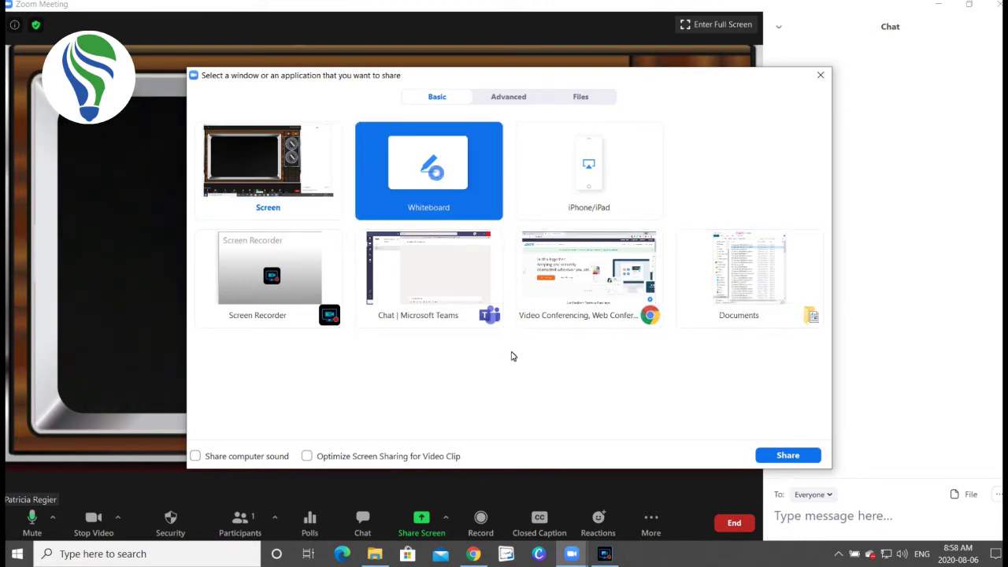
left_click(785, 456)
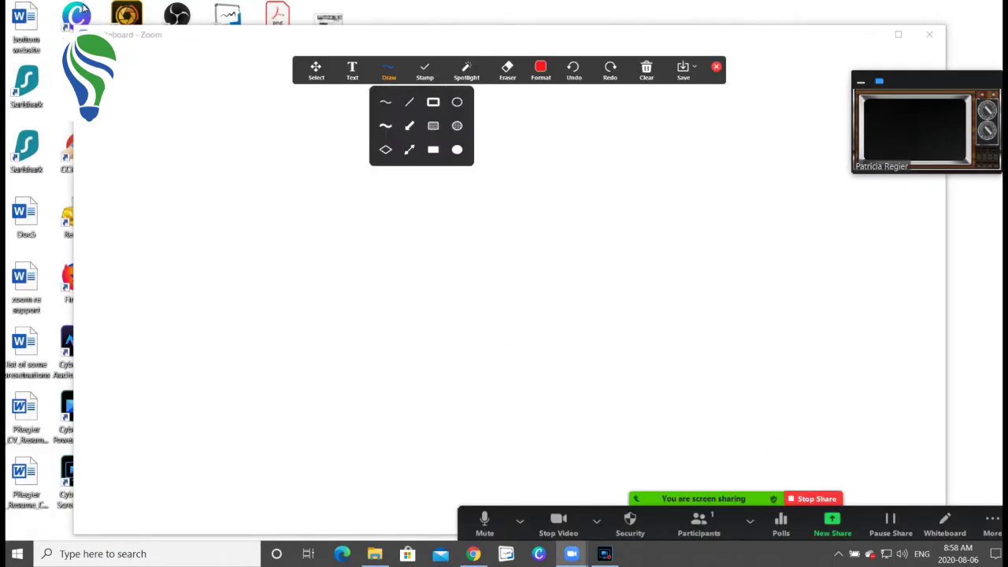
left_click_drag(84, 26, 85, 2)
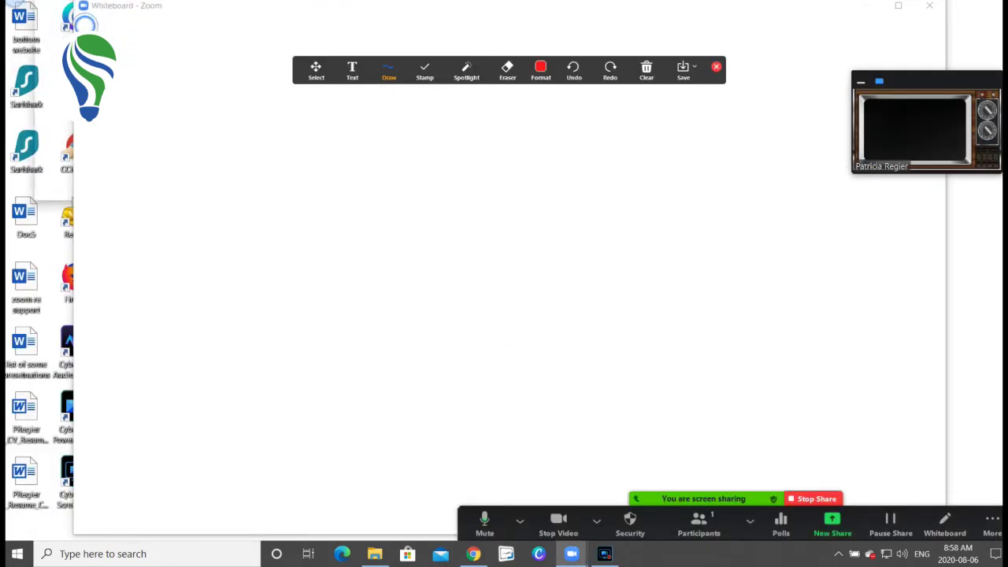
left_click_drag(71, 173, 6, 174)
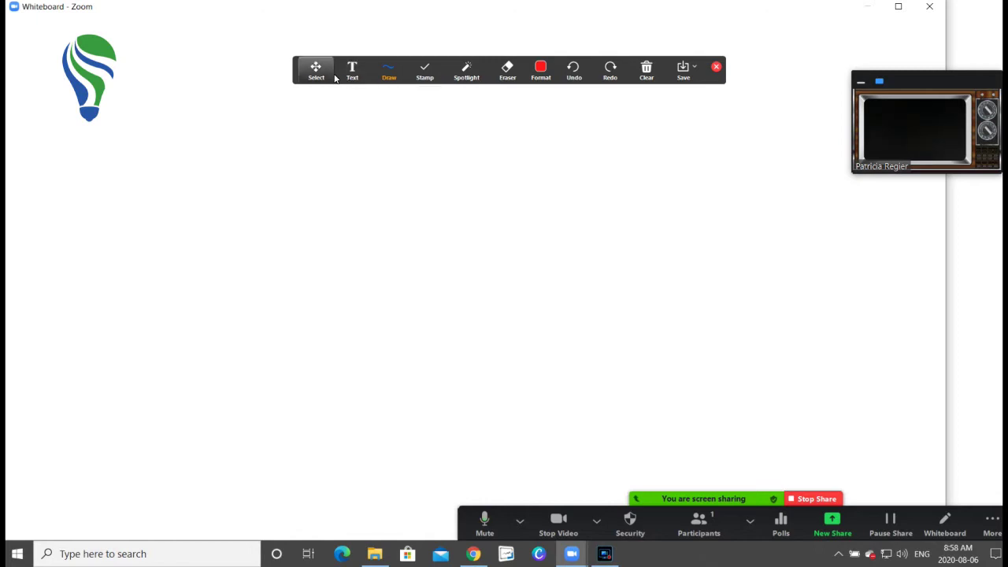
Place four red heart stamps at different spots on the whiteboard
mouse_move(398, 81)
mouse_move(458, 82)
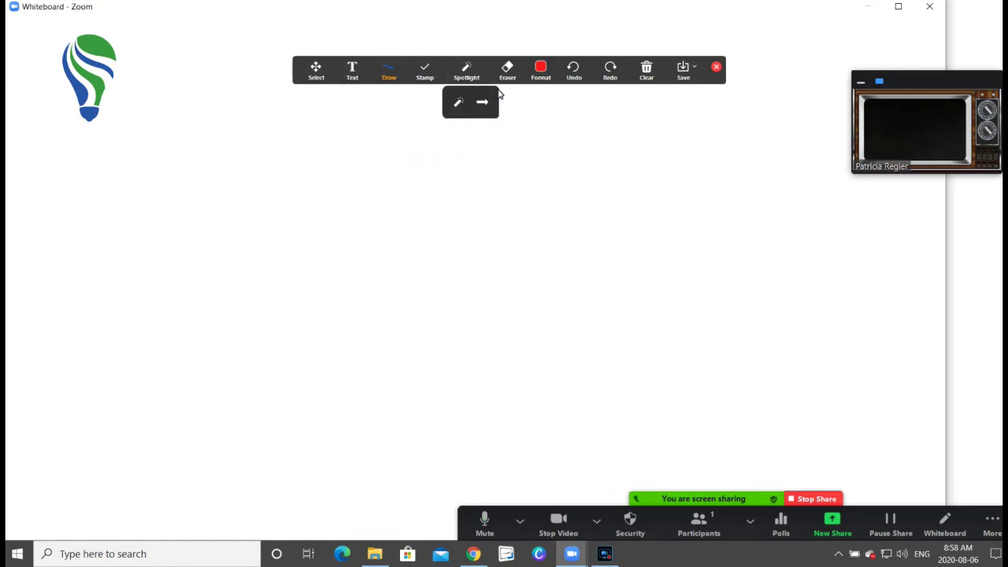
left_click(445, 125)
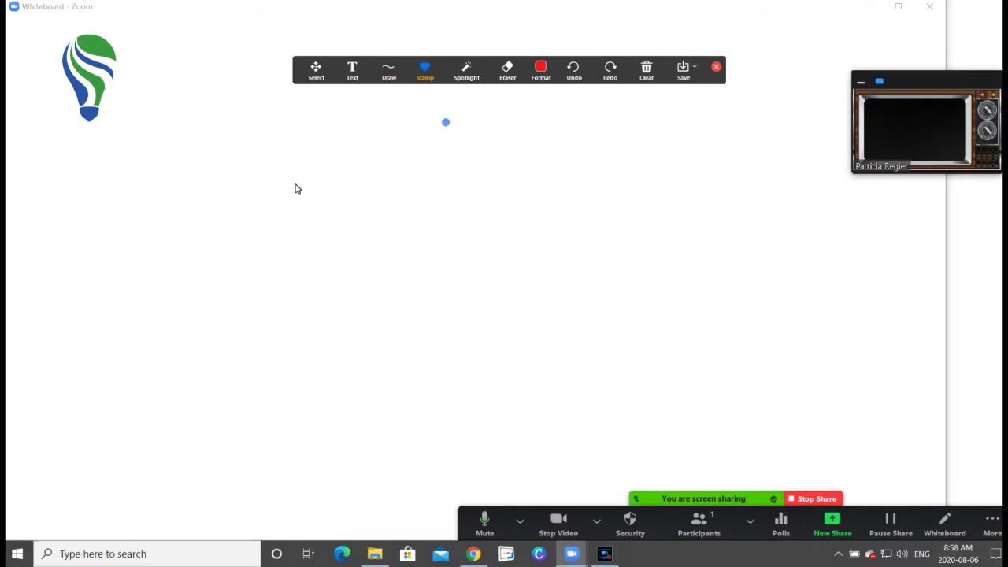
left_click(277, 183)
left_click(165, 88)
left_click(137, 170)
left_click(227, 281)
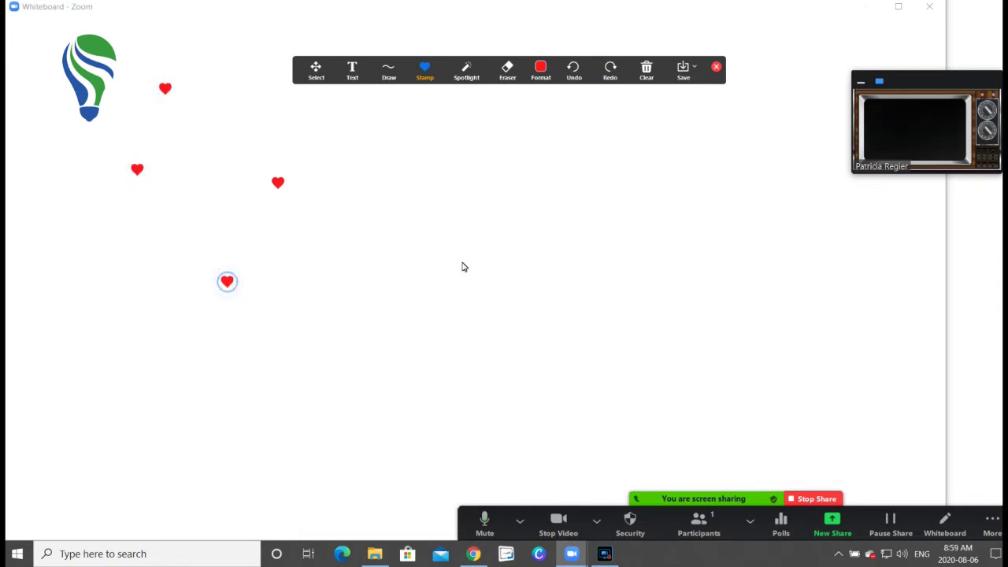
Erase all four heart stamps from the whiteboard with the Eraser
left_click(507, 70)
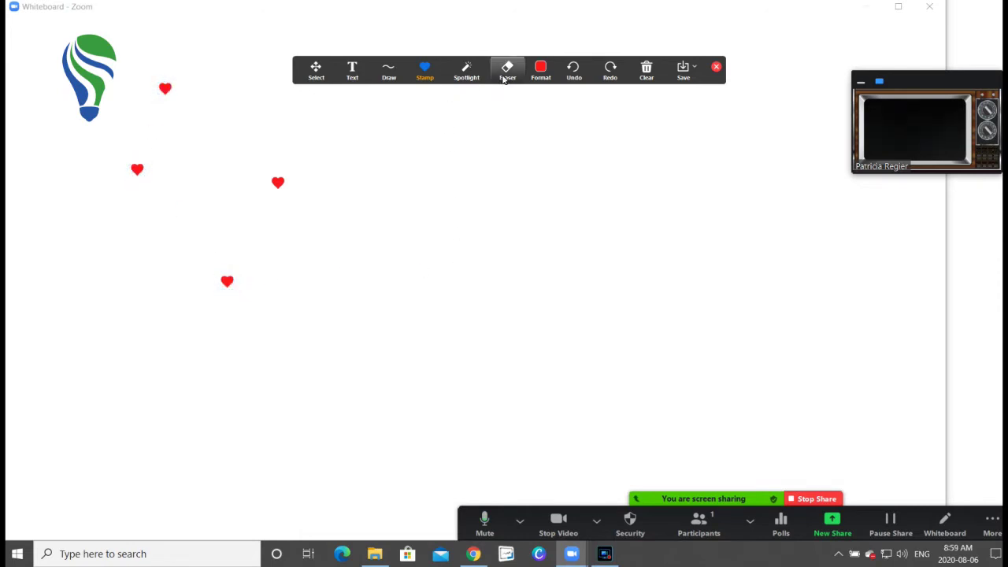
left_click(277, 184)
left_click(226, 282)
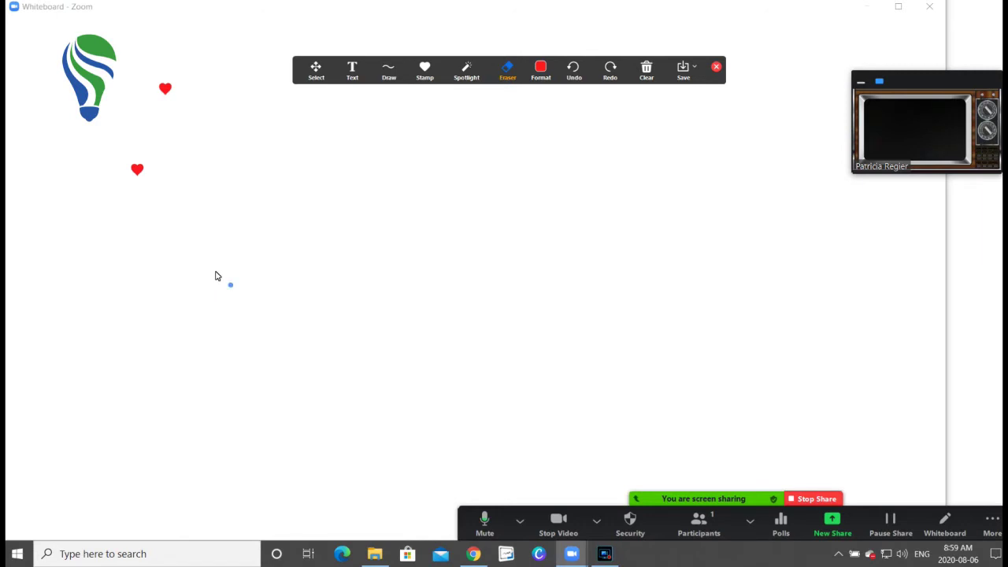
left_click(137, 170)
left_click(164, 89)
Place the presenter's Arrow pointer on the blank whiteboard and reposition it near the middle
left_click(467, 73)
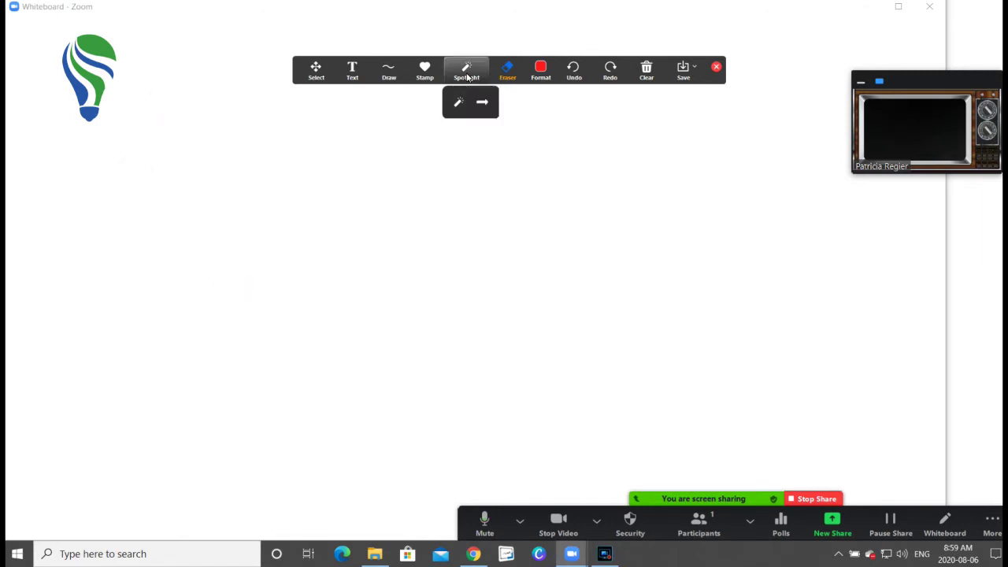
left_click(329, 178)
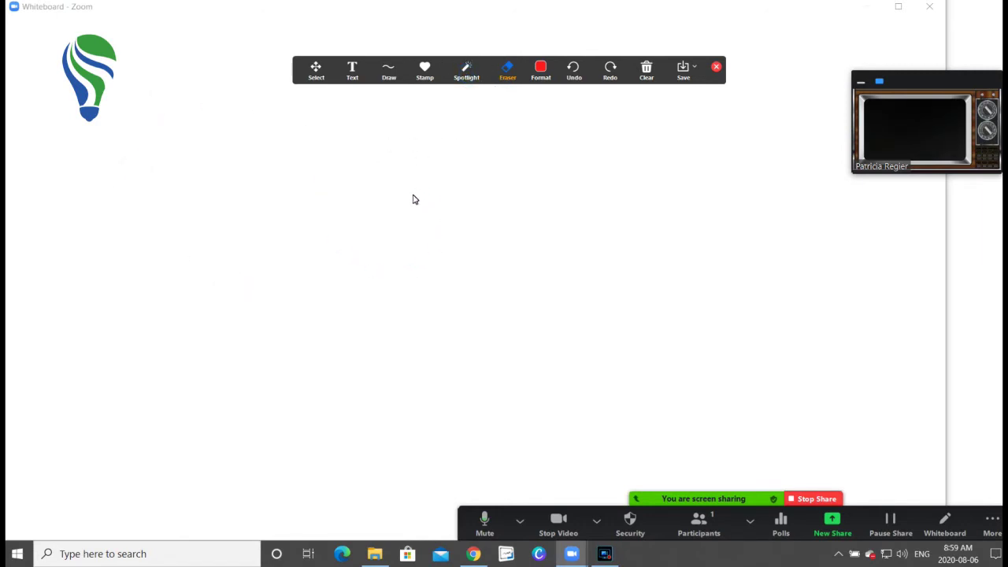
left_click(371, 215)
left_click(467, 71)
left_click(484, 102)
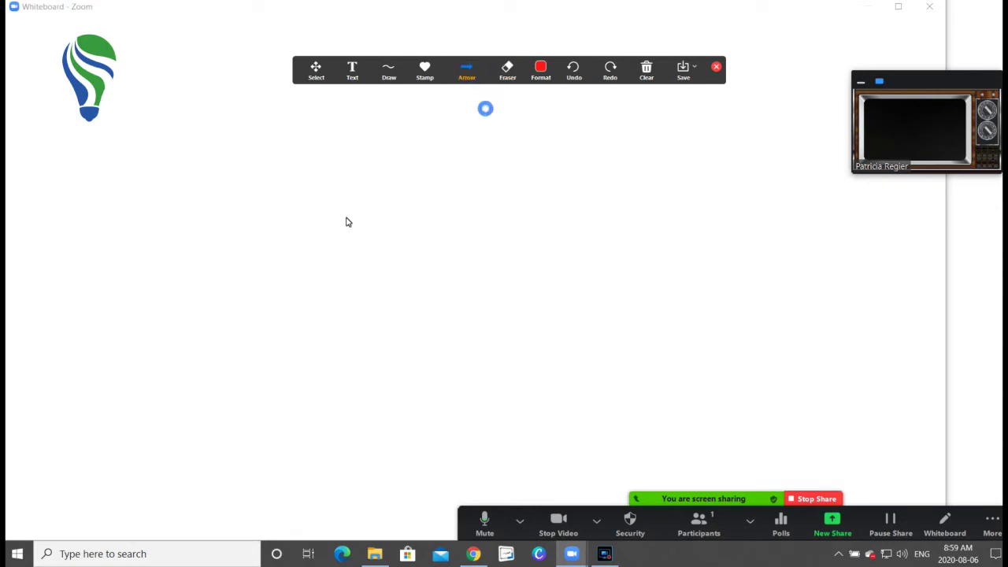
left_click(340, 220)
left_click(389, 76)
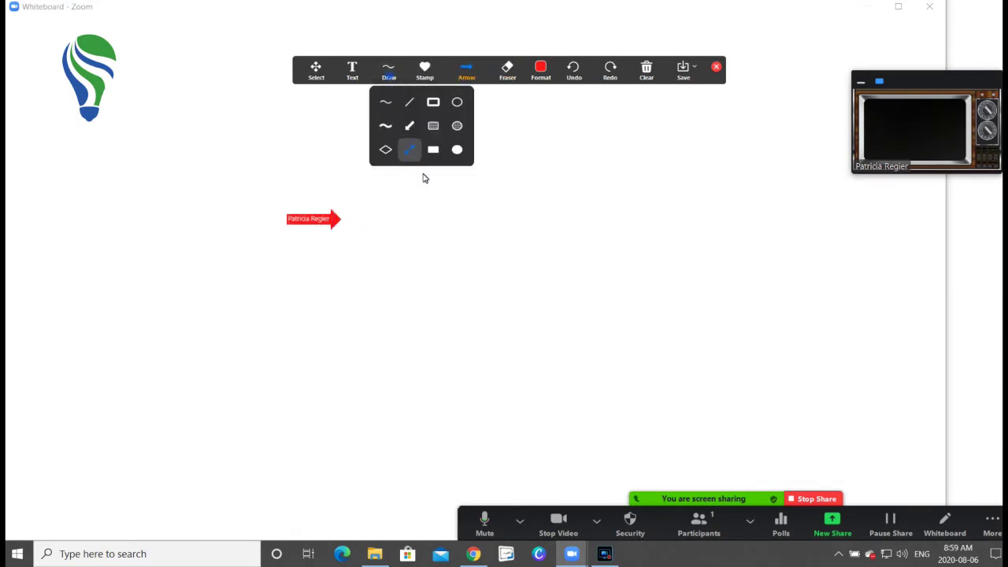
left_click(523, 219)
left_click(381, 217)
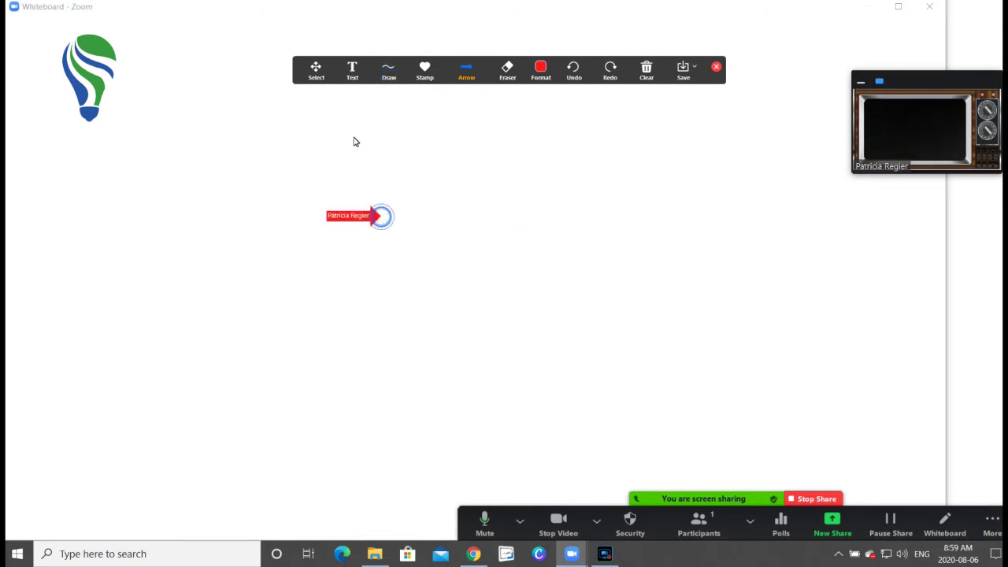
Switch to the Spotlight pointer and point at different places on the whiteboard around the arrow
left_click(471, 75)
left_click(458, 102)
left_click(426, 73)
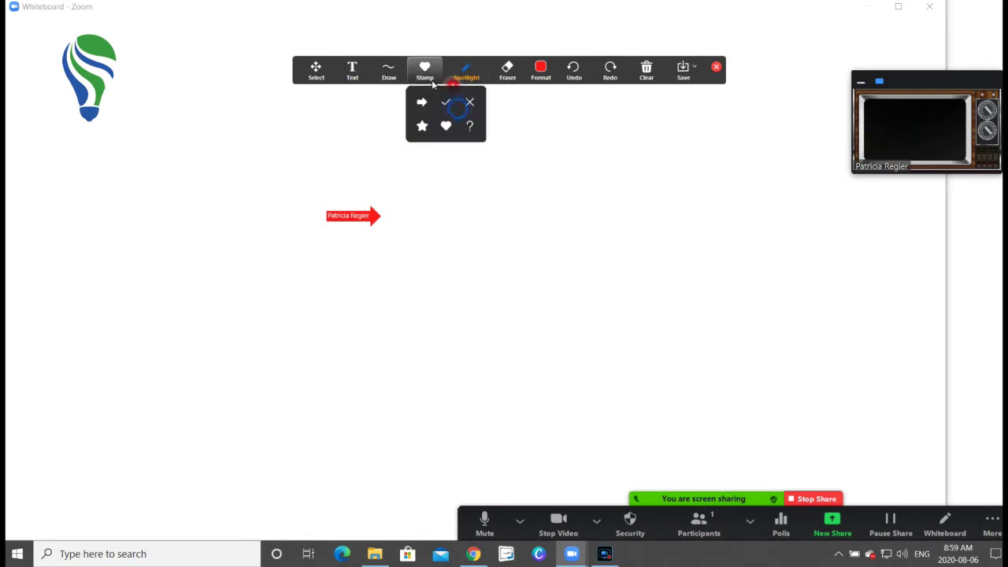
left_click(389, 70)
left_click(315, 155)
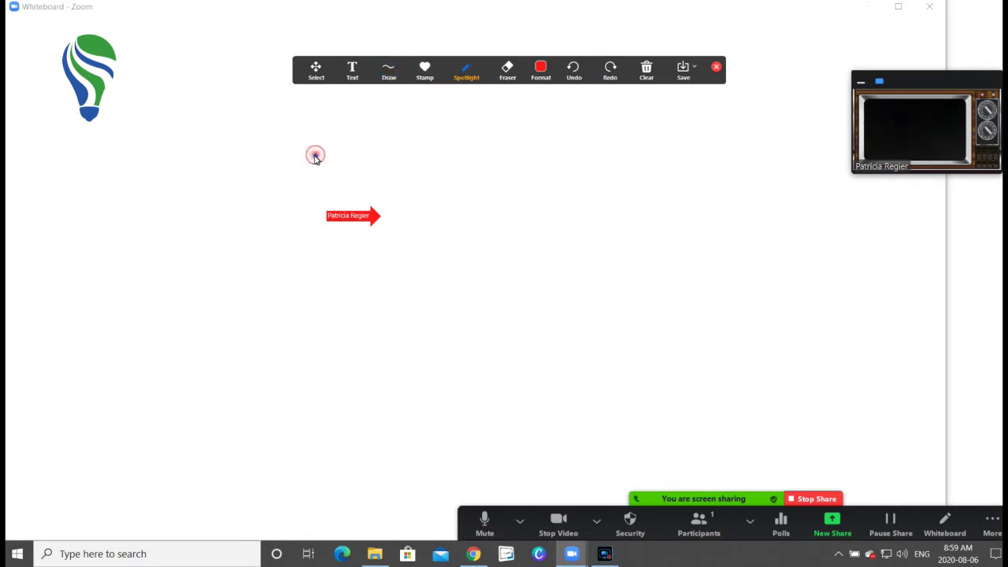
left_click(228, 288)
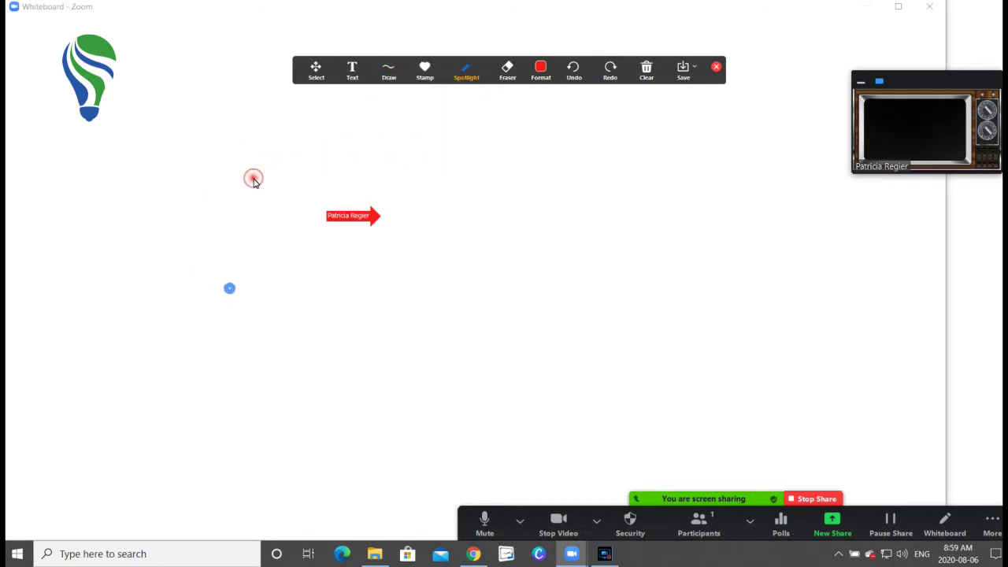
Draw a large solid red circle to the right of the arrow and a thin freehand line to its left
left_click(389, 72)
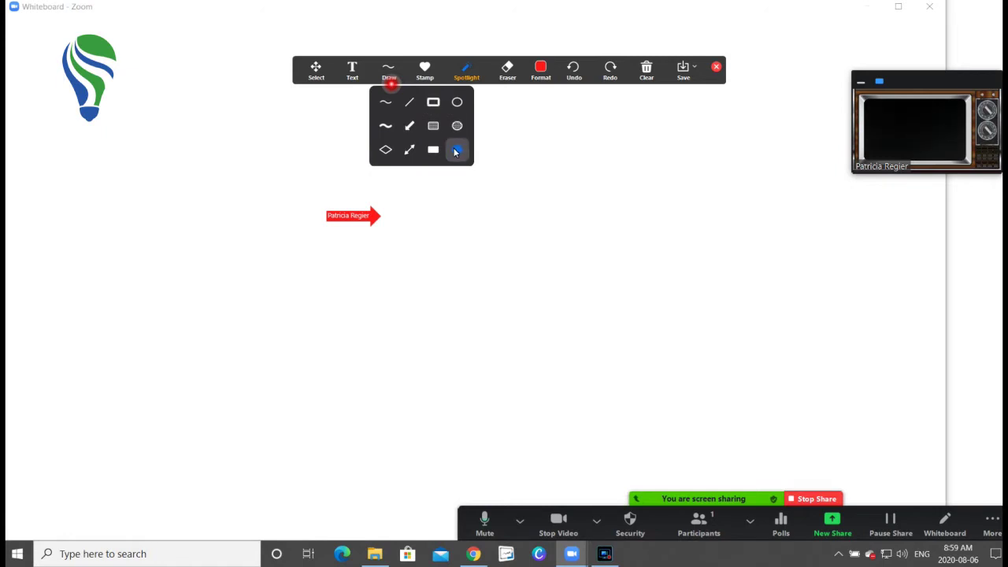
left_click(455, 151)
mouse_move(505, 175)
left_mouse_down()
mouse_move(502, 311)
mouse_move(653, 304)
mouse_move(700, 369)
mouse_move(713, 371)
left_mouse_up()
mouse_move(389, 71)
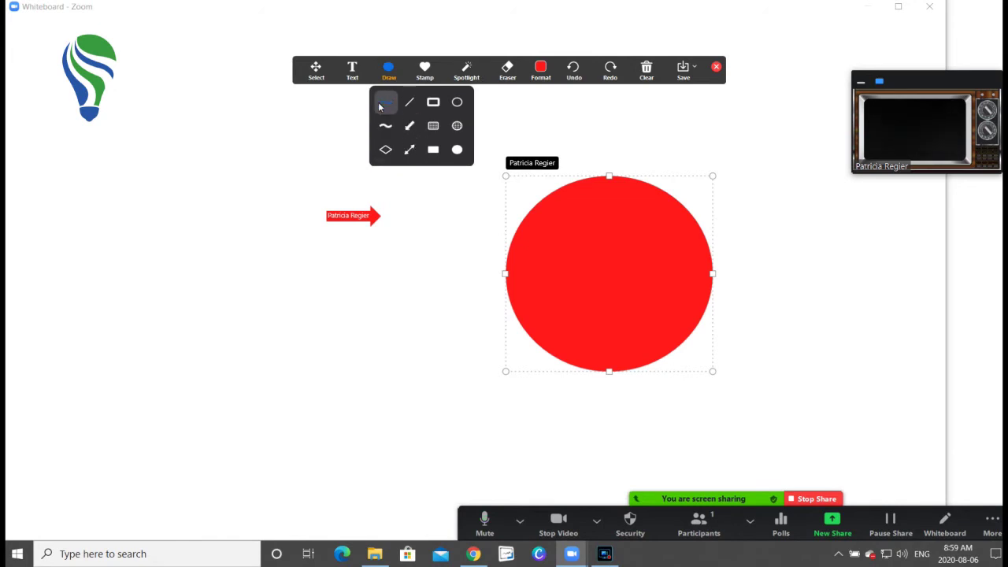
left_click(385, 102)
mouse_move(331, 128)
left_mouse_down()
mouse_move(243, 131)
mouse_move(124, 344)
mouse_move(197, 171)
mouse_move(206, 172)
left_mouse_up()
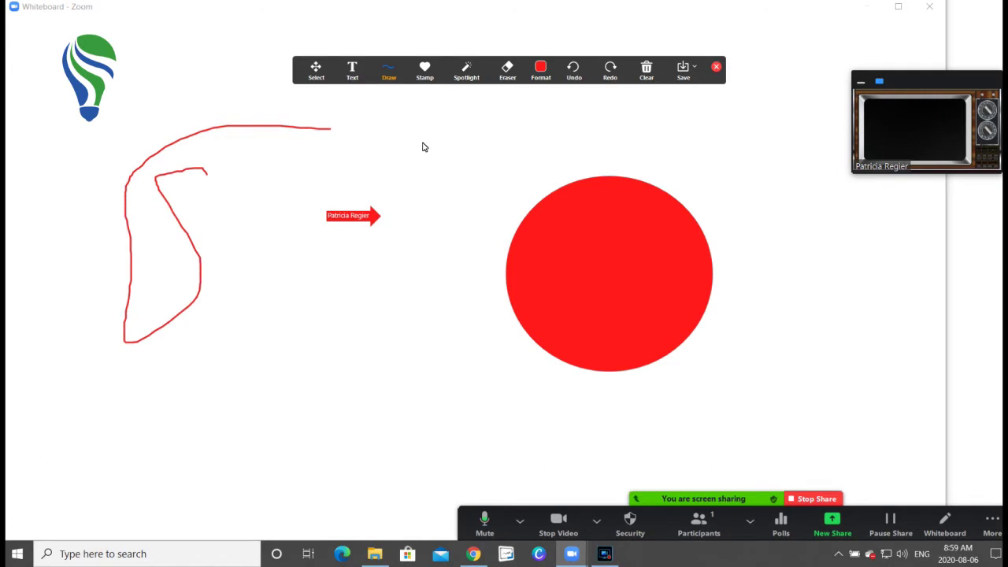
Erase the freehand line, arrow and red circle, and review the options for clearing drawings
left_click(508, 75)
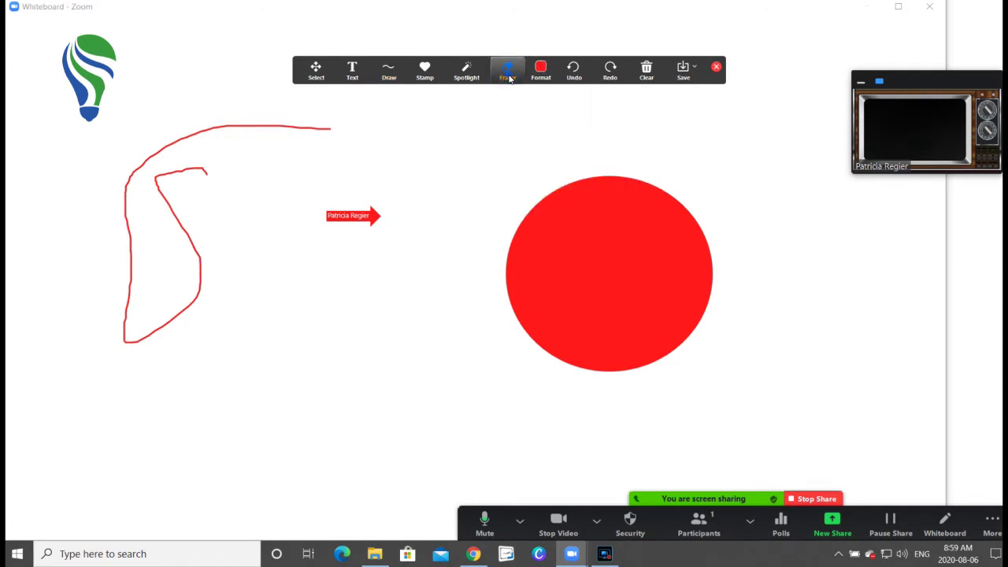
left_click(191, 147)
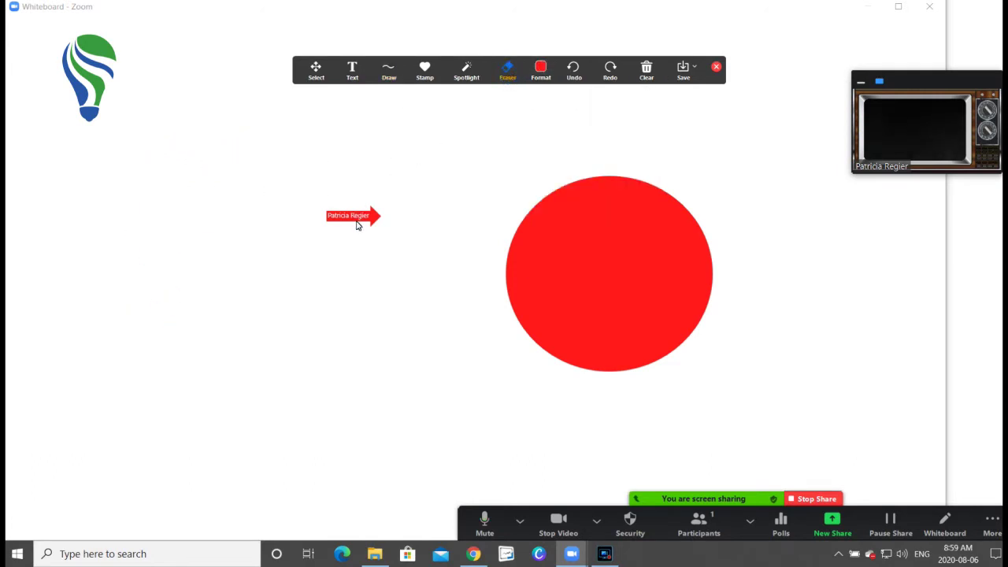
left_click(592, 223)
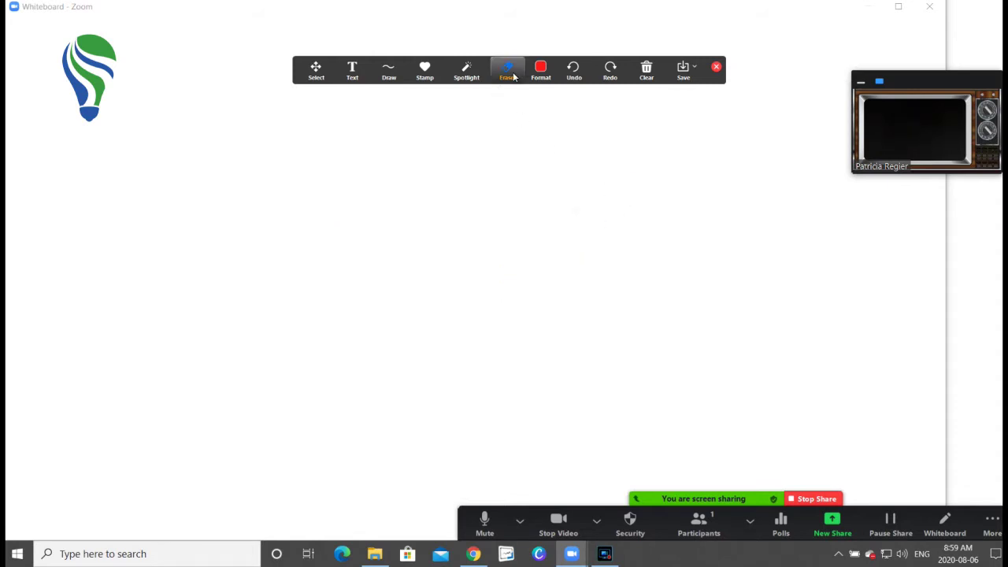
left_click(648, 76)
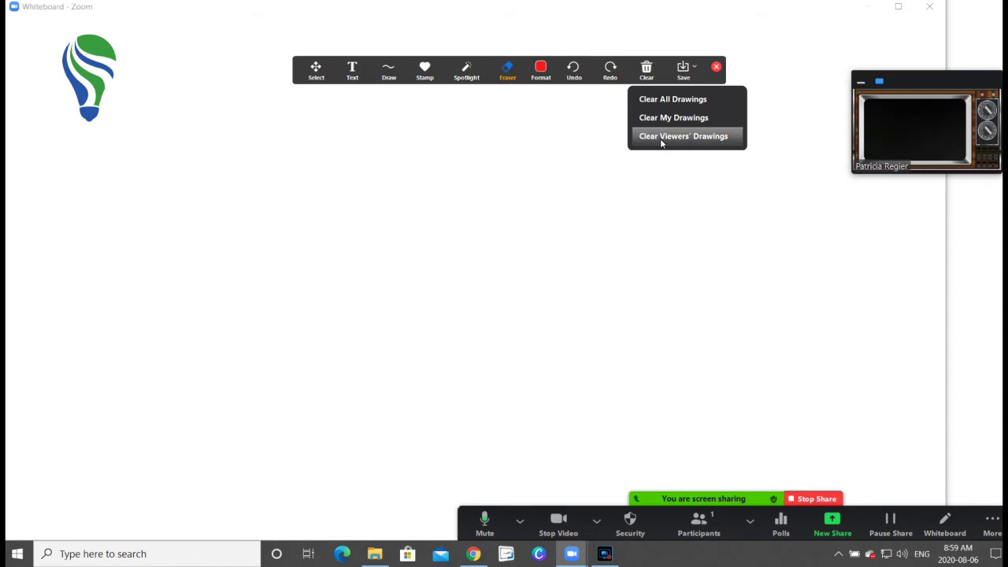
left_click(512, 139)
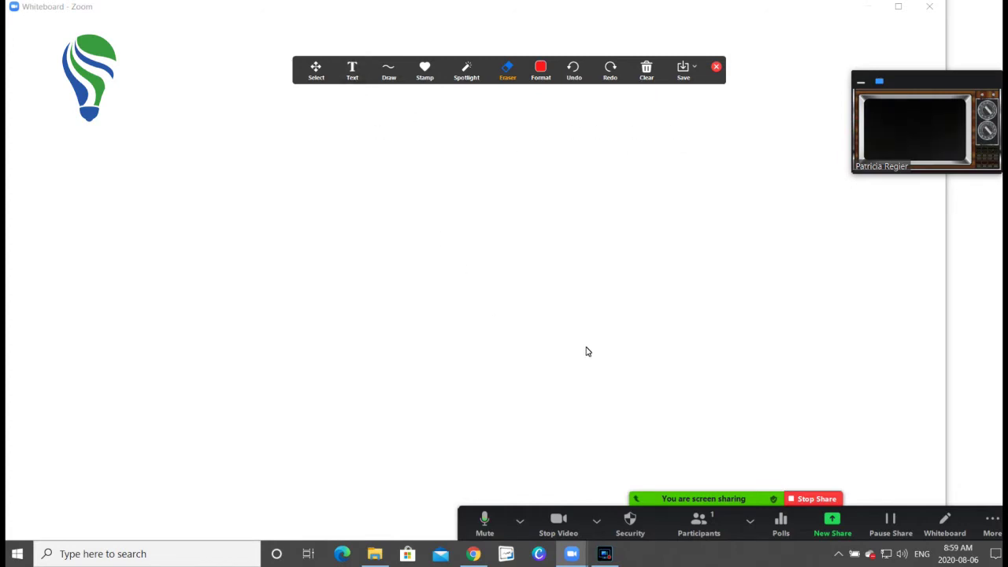
Add a text box reading "This ZOOM Meeting White Board" to the whiteboard
left_click(352, 73)
left_click(317, 198)
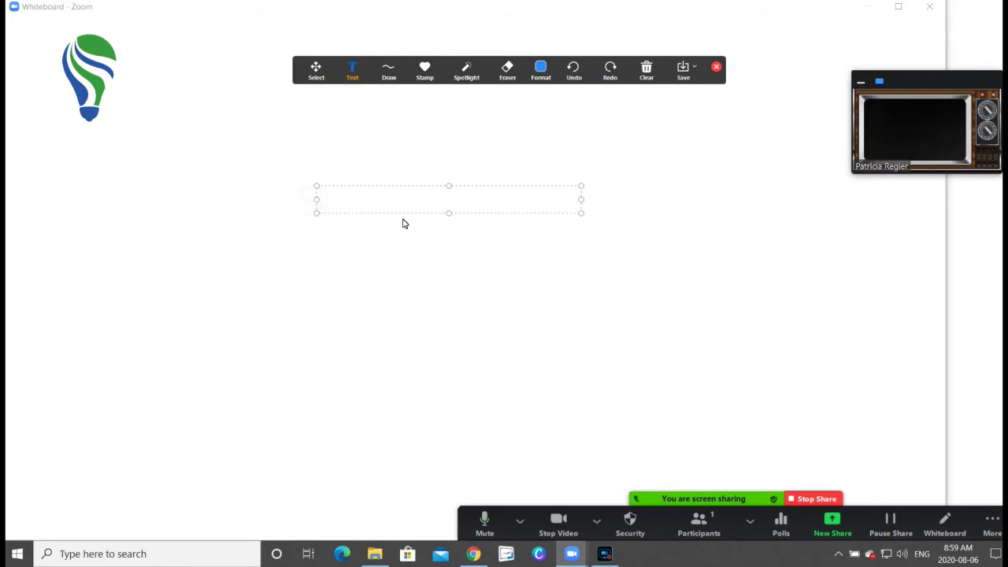
type("This ZOOM MEe")
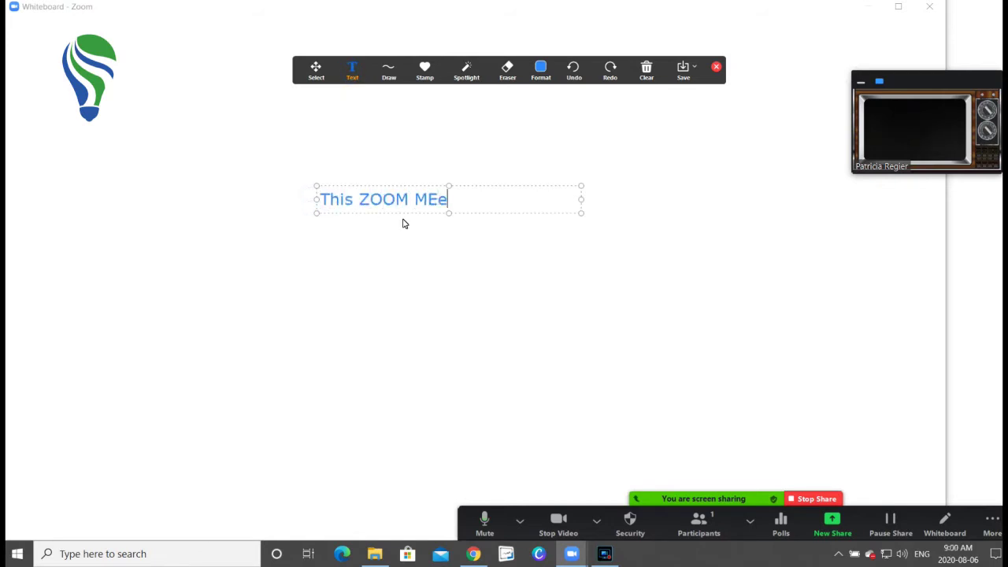
key("BackSpace")
key("BackSpace")
type("eeting W")
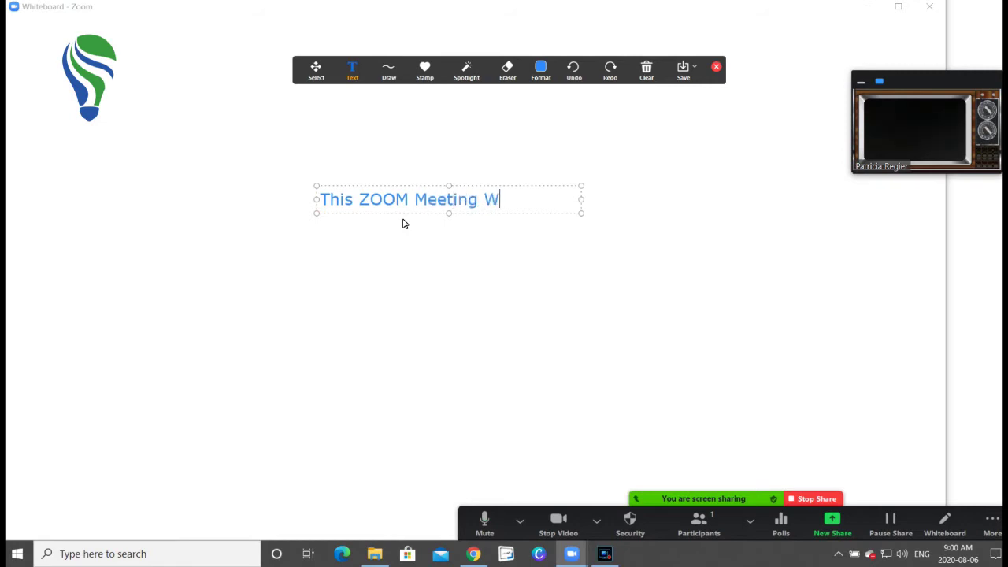
type("hite Boa")
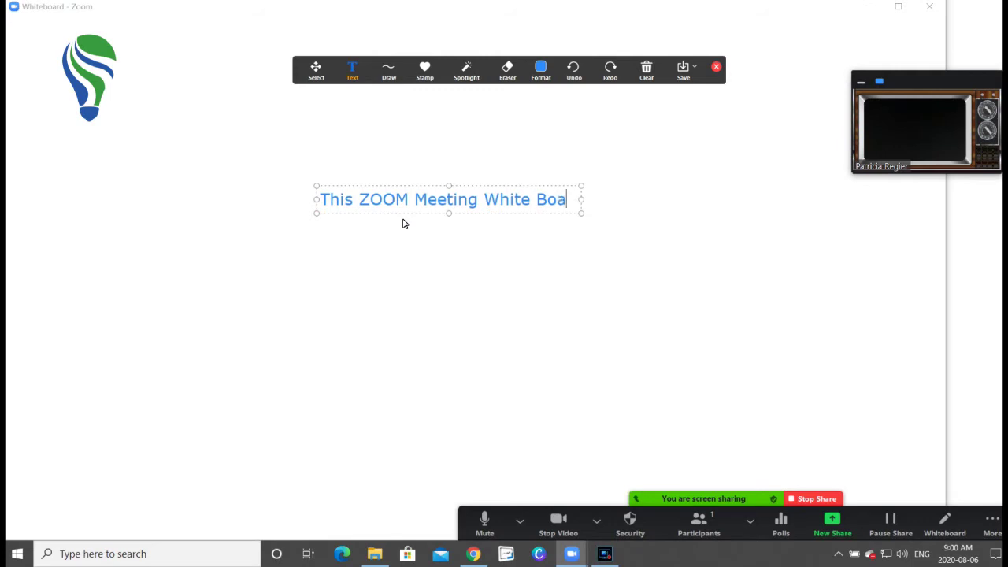
type("rrd")
Shorten the whiteboard text to "This ZOOM Meeting"
key("BackSpace")
key("BackSpace")
key("BackSpace")
key("BackSpace")
key("BackSpace")
key("BackSpace")
key("BackSpace")
key("BackSpace")
key("BackSpace")
key("BackSpace")
key("BackSpace")
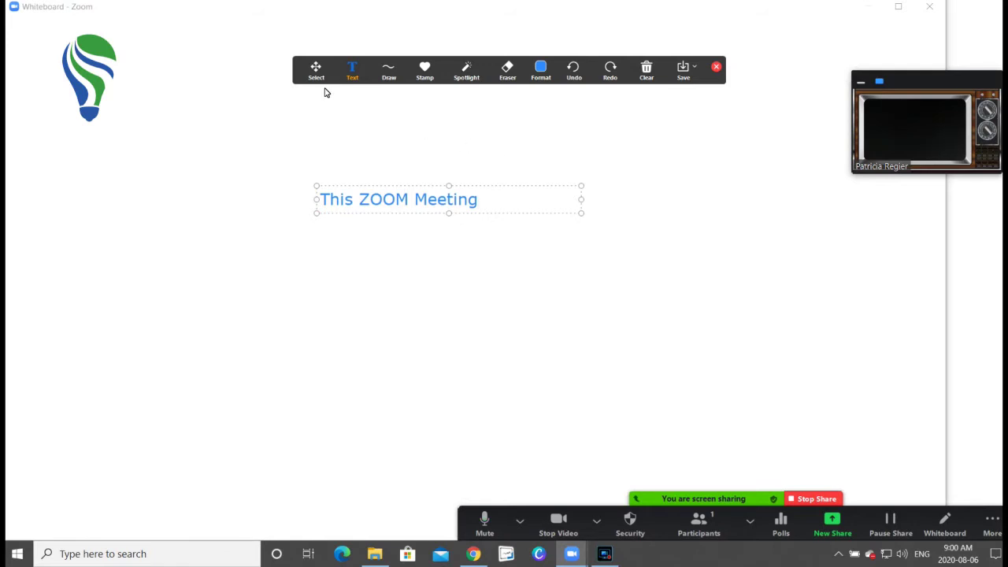
Select the "This ZOOM Meeting" text, move it around and leave it near the middle of the whiteboard
left_click(315, 71)
left_click_drag(238, 150, 109, 314)
mouse_move(518, 223)
left_mouse_down()
mouse_move(470, 194)
mouse_move(349, 229)
left_mouse_up()
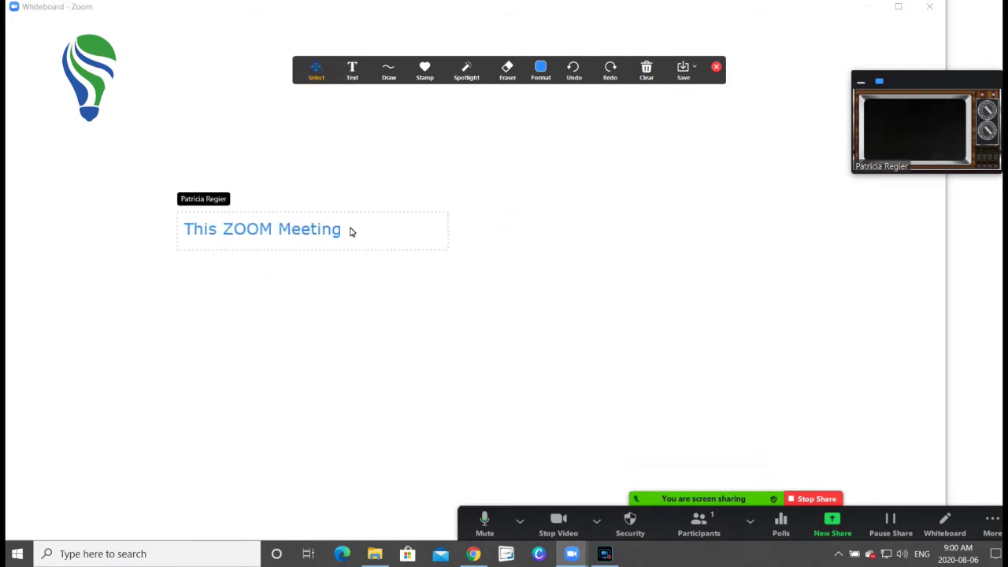
left_click(371, 281)
mouse_move(448, 281)
left_mouse_down()
mouse_move(324, 176)
mouse_move(121, 169)
left_mouse_up()
left_click_drag(162, 208, 360, 247)
left_click(642, 241)
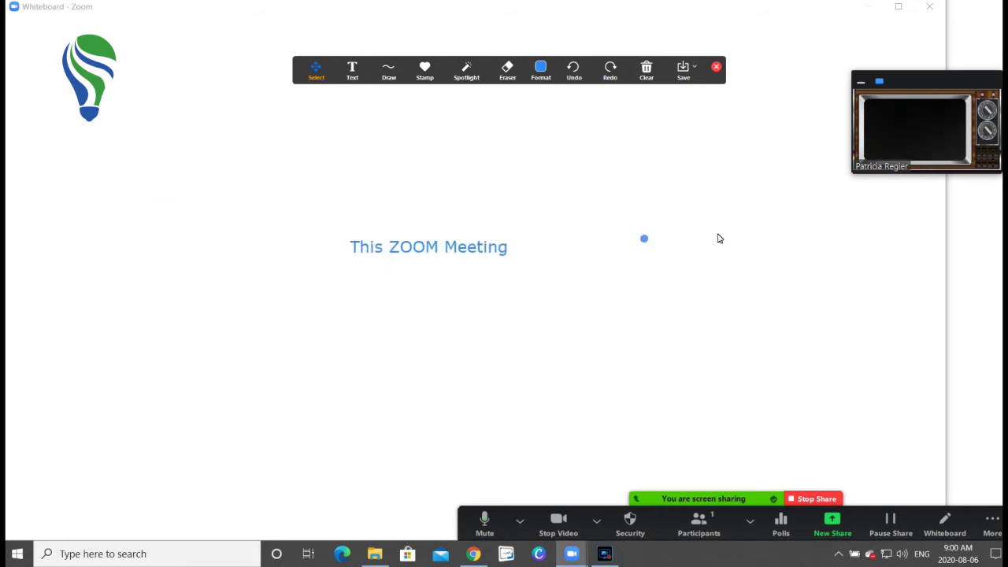
Check the whiteboard's save format choices and save it as PNG
left_click(695, 69)
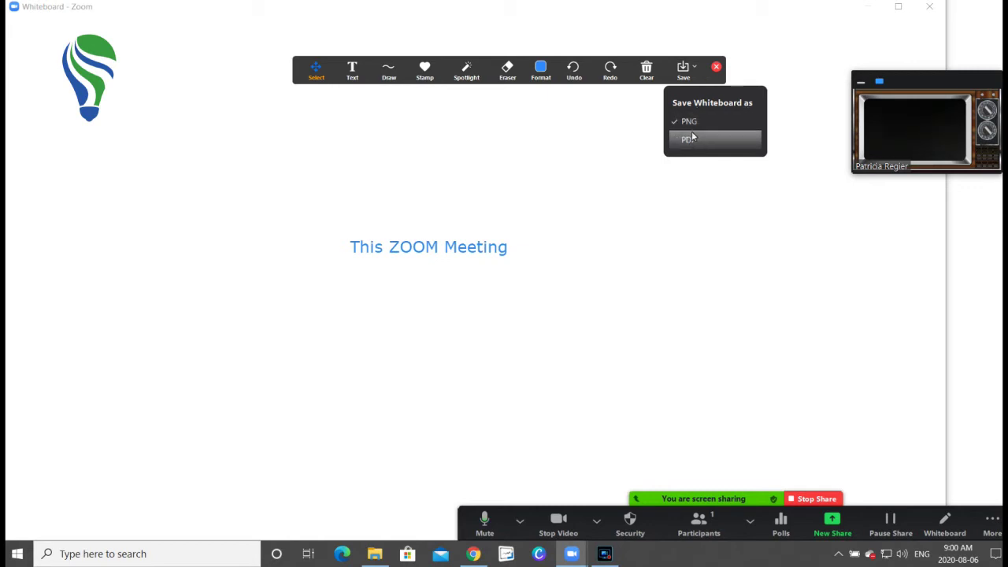
left_click(682, 69)
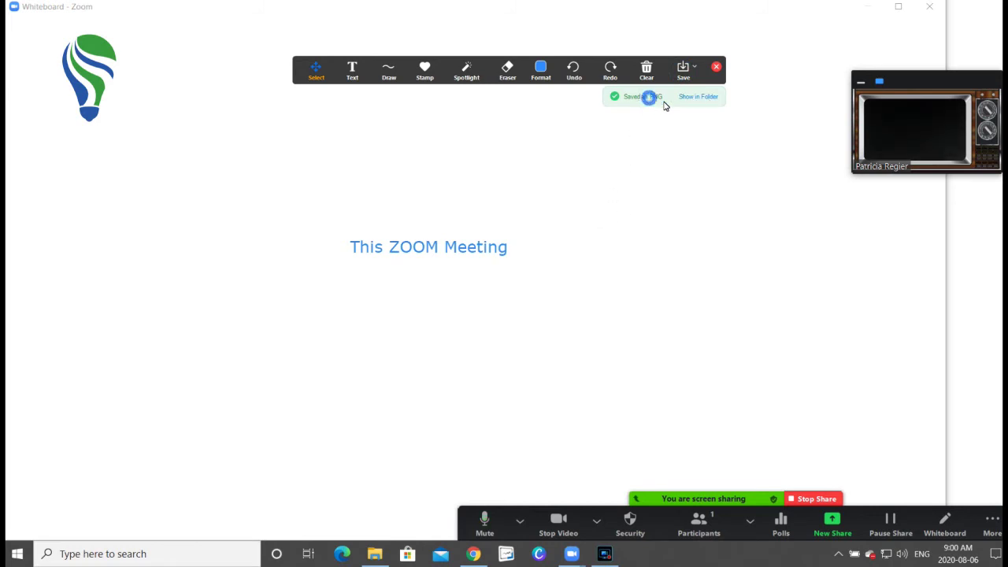
Show the saved whiteboard PNGs in their folder, view the Whiteboard[1]-01 image, and return to the whiteboard
left_click(685, 77)
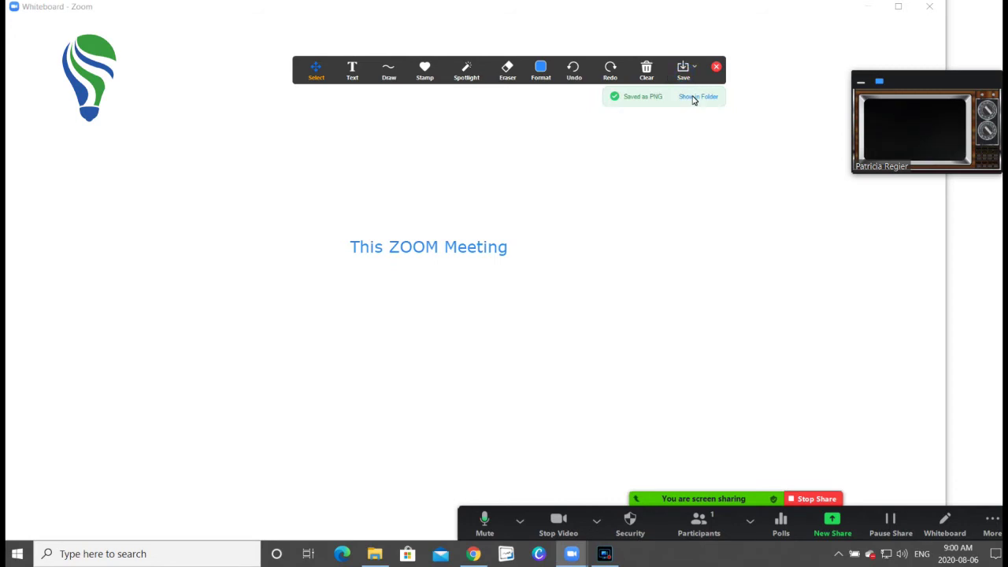
left_click(694, 97)
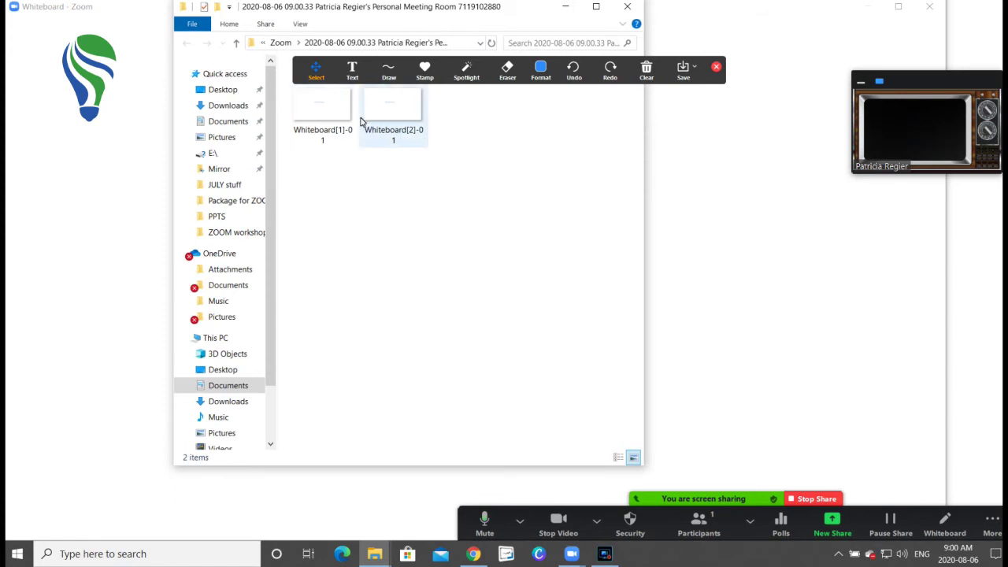
double_click(328, 116)
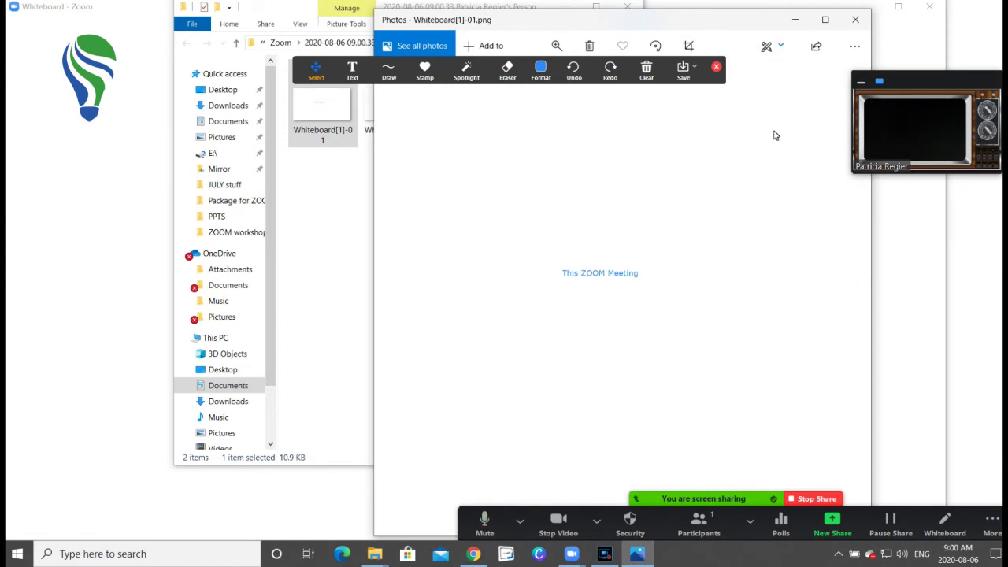
left_click(857, 19)
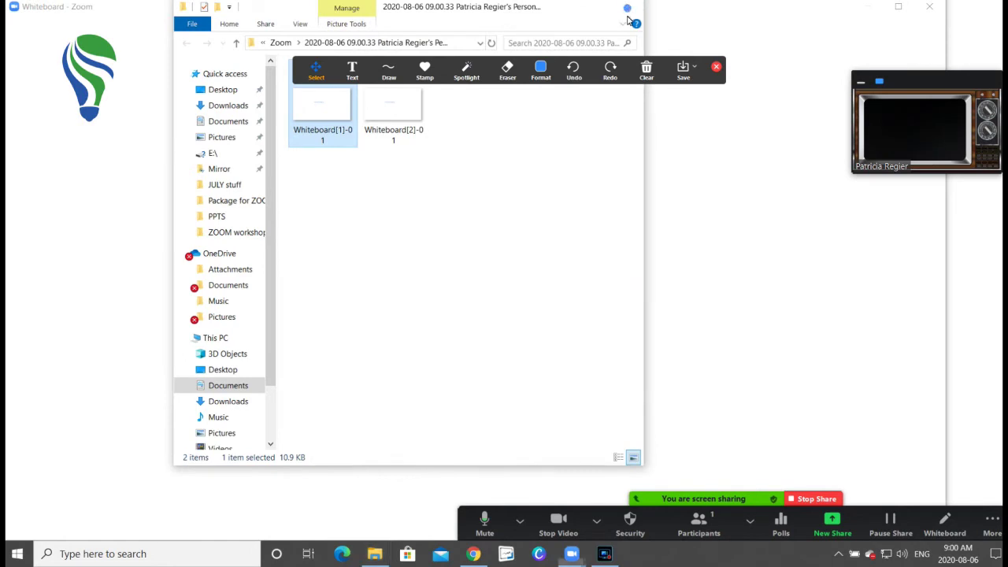
left_click(627, 7)
left_click(707, 104)
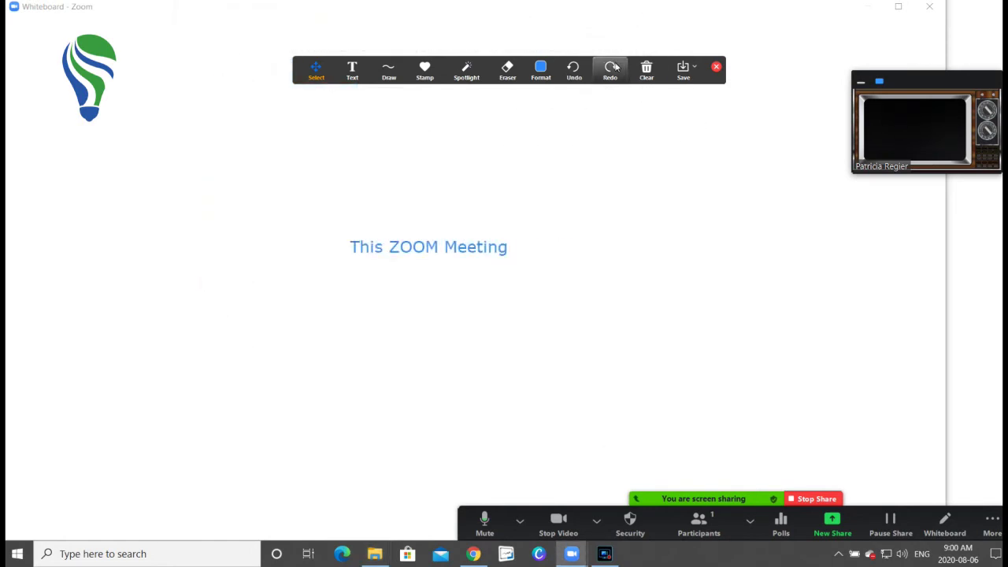
left_click(541, 71)
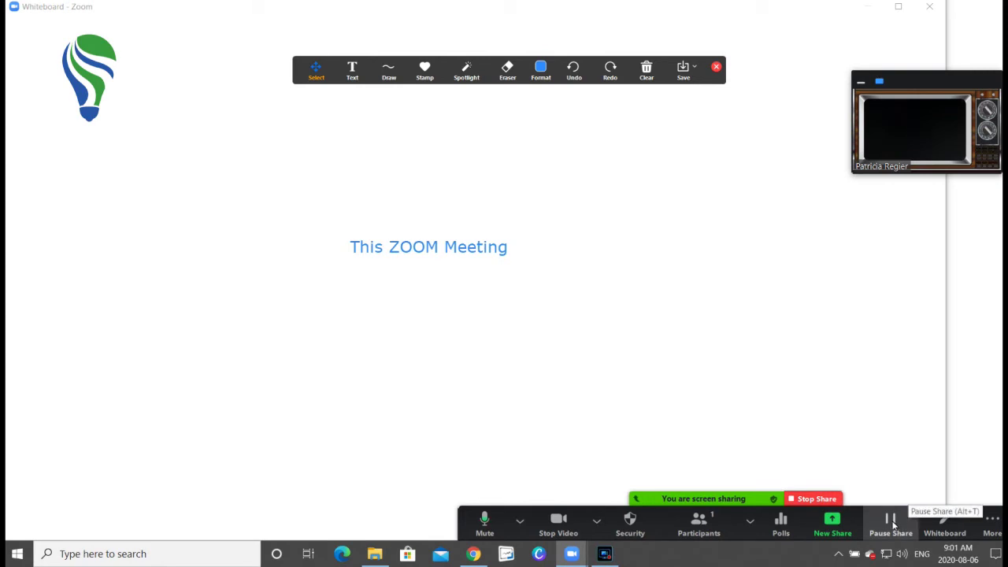
left_click(993, 526)
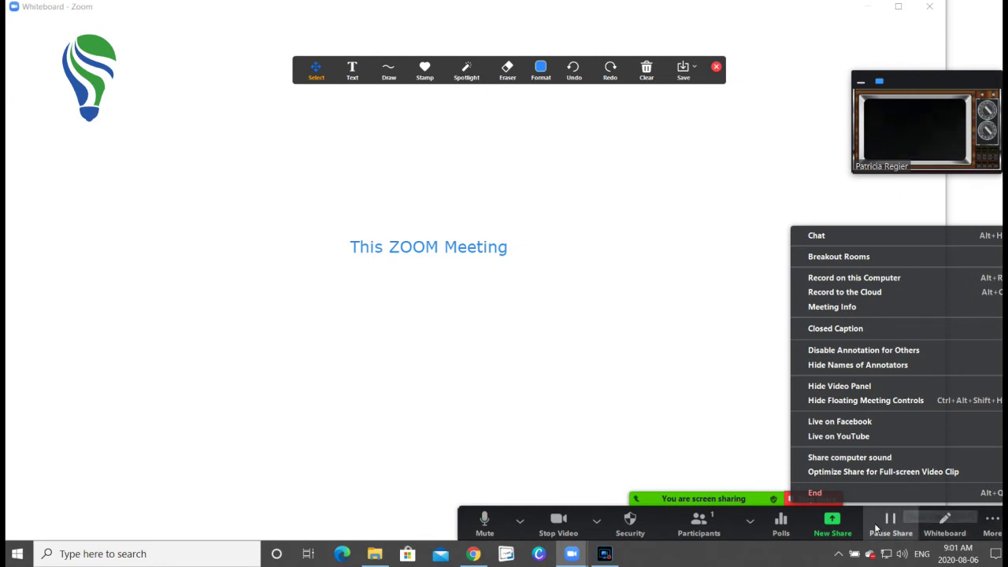
left_click(519, 521)
left_click(519, 526)
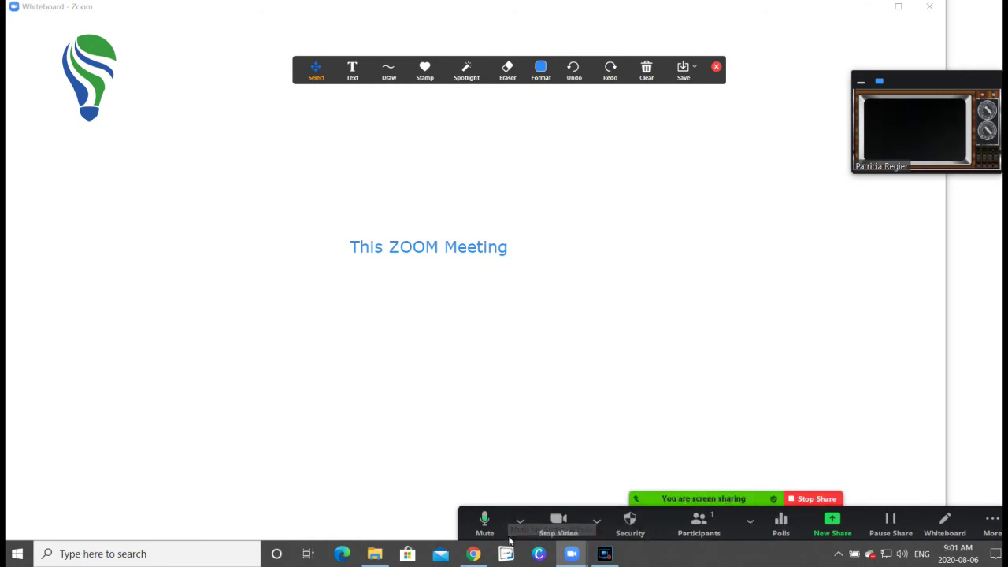
left_click(991, 523)
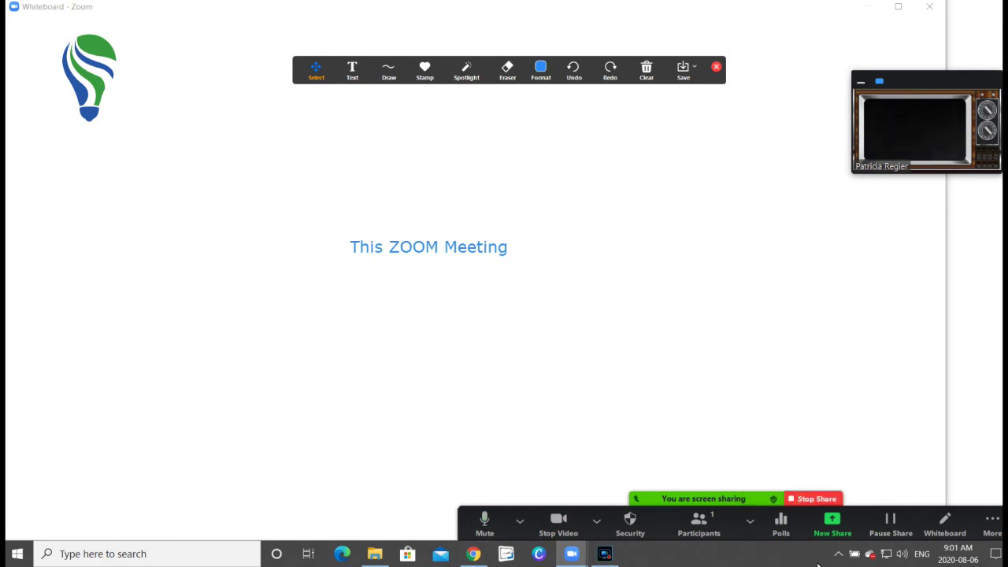
Toggle the whiteboard's annotation toolbar off and on
left_click(944, 527)
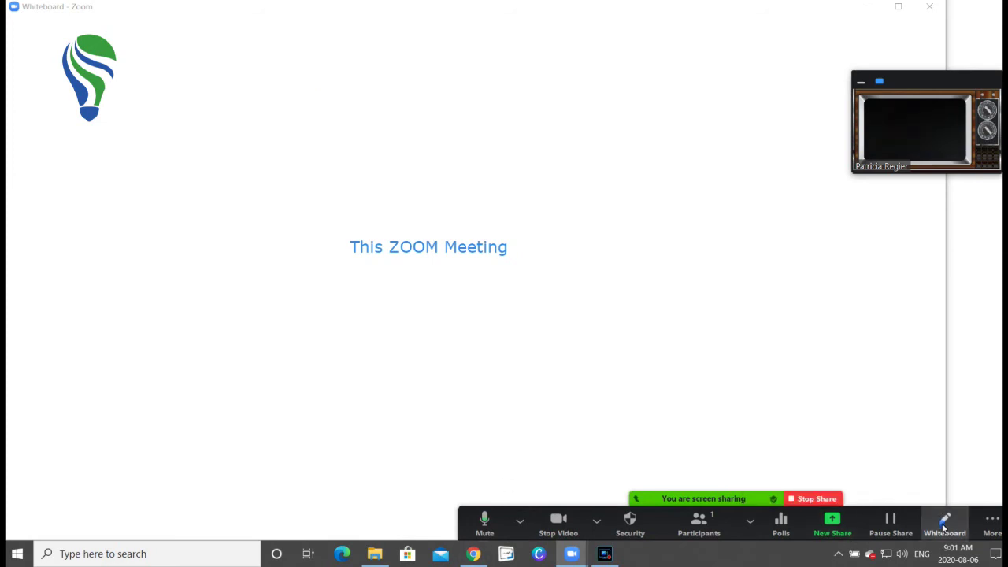
left_click(943, 527)
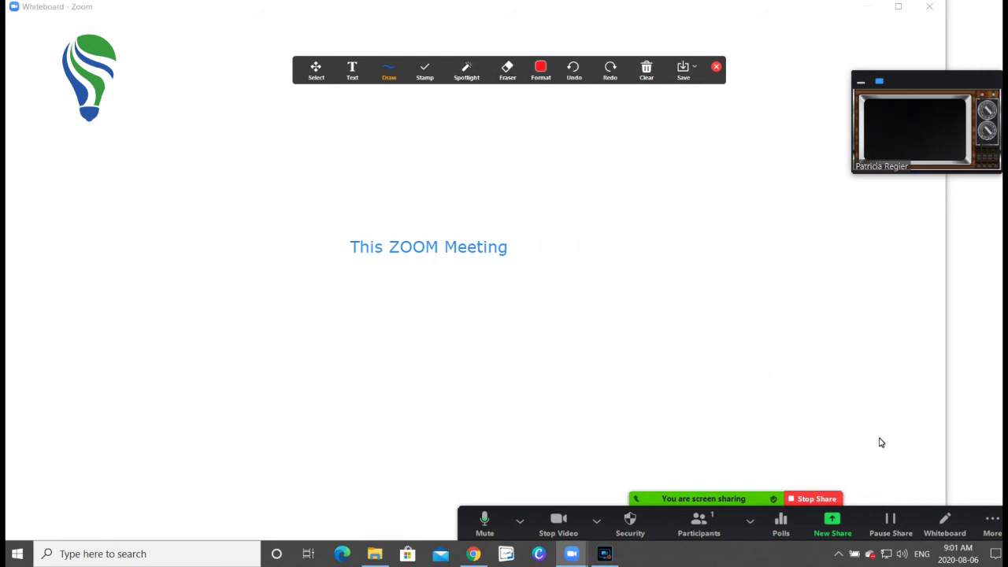
left_click(944, 521)
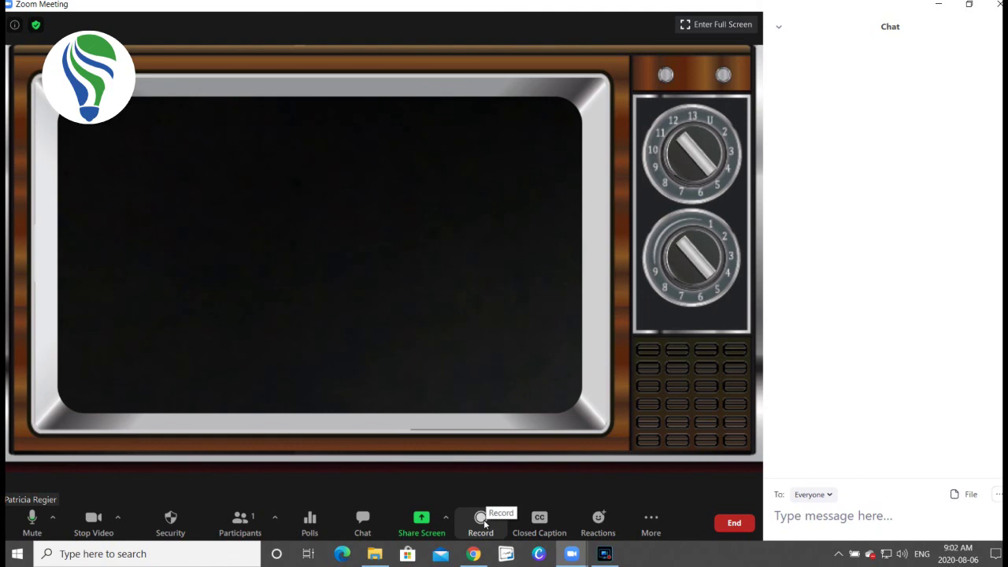
Open the choices for recording the meeting
left_click(482, 520)
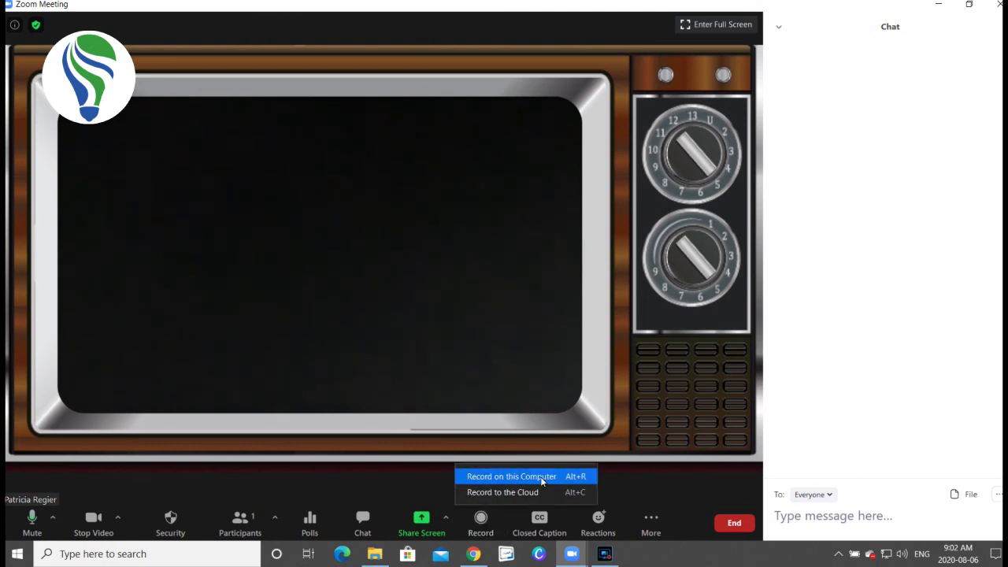